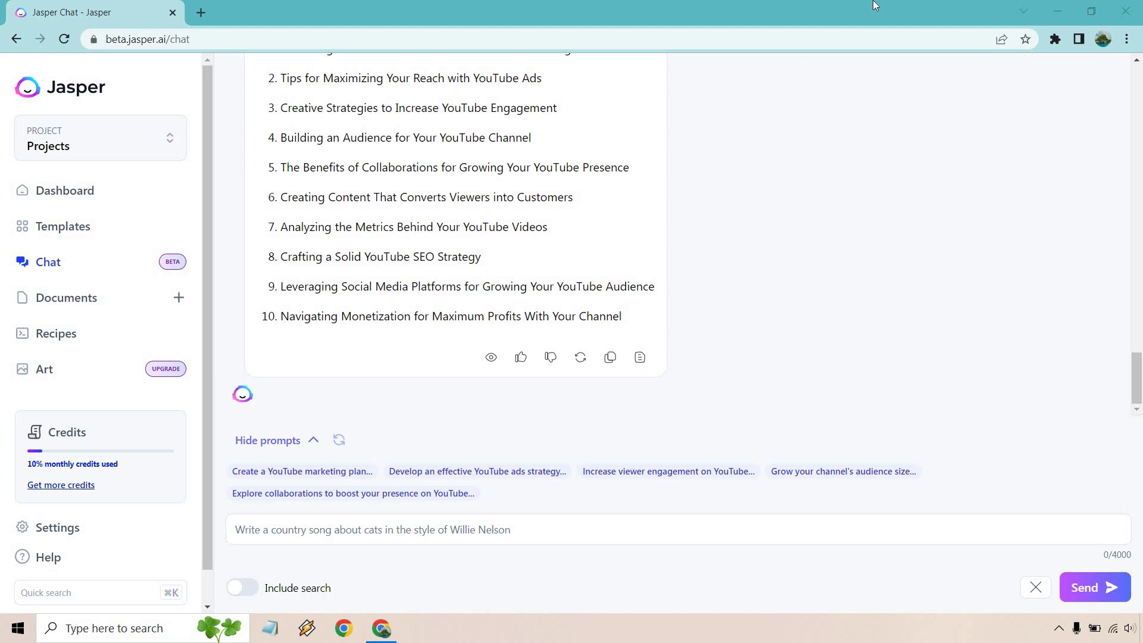
Put the cursor in the chat box to enter 'What are some of the best organic traffic sources?'
left_click(473, 535)
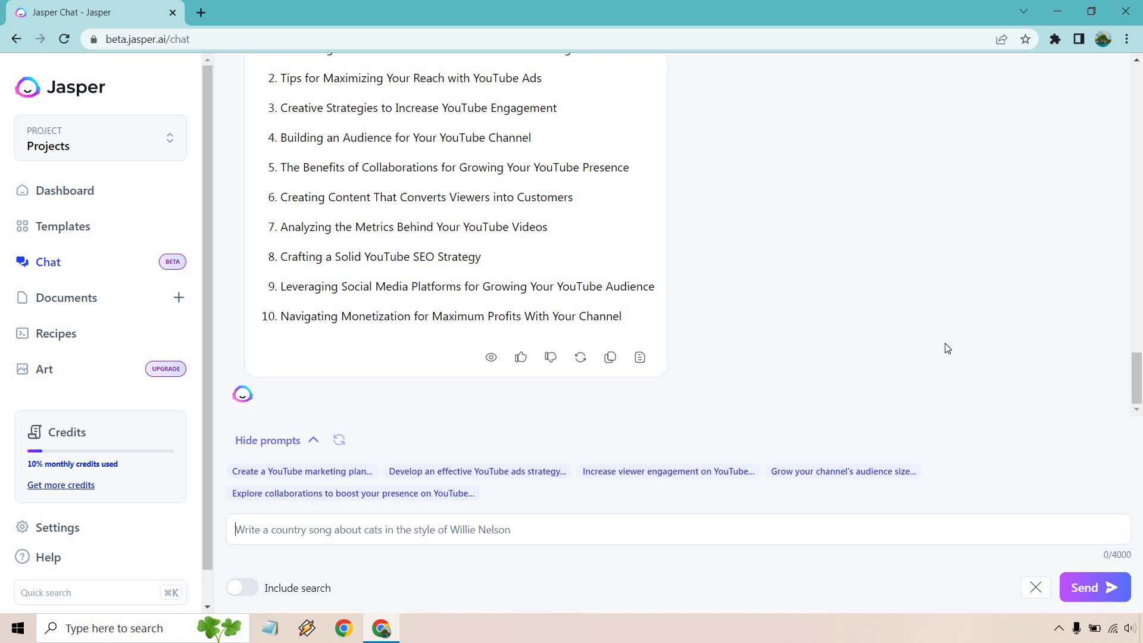
Send 'What are some of the best organic traffic sources?' and read the five-source answer
type("What are some of the best organic traffic sources?")
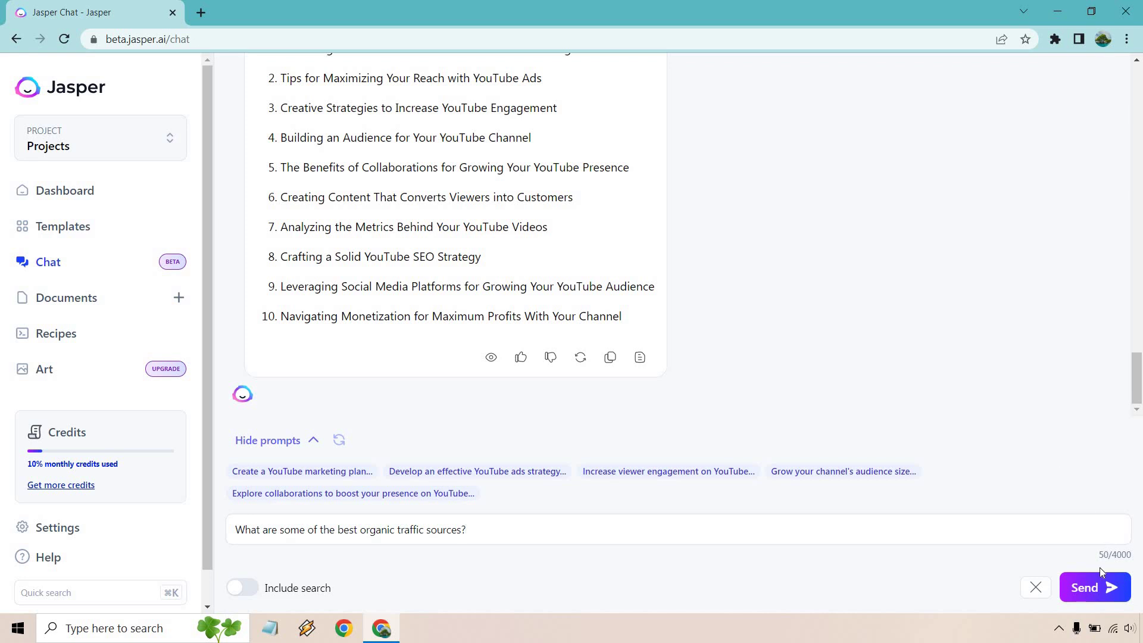
left_click(1101, 588)
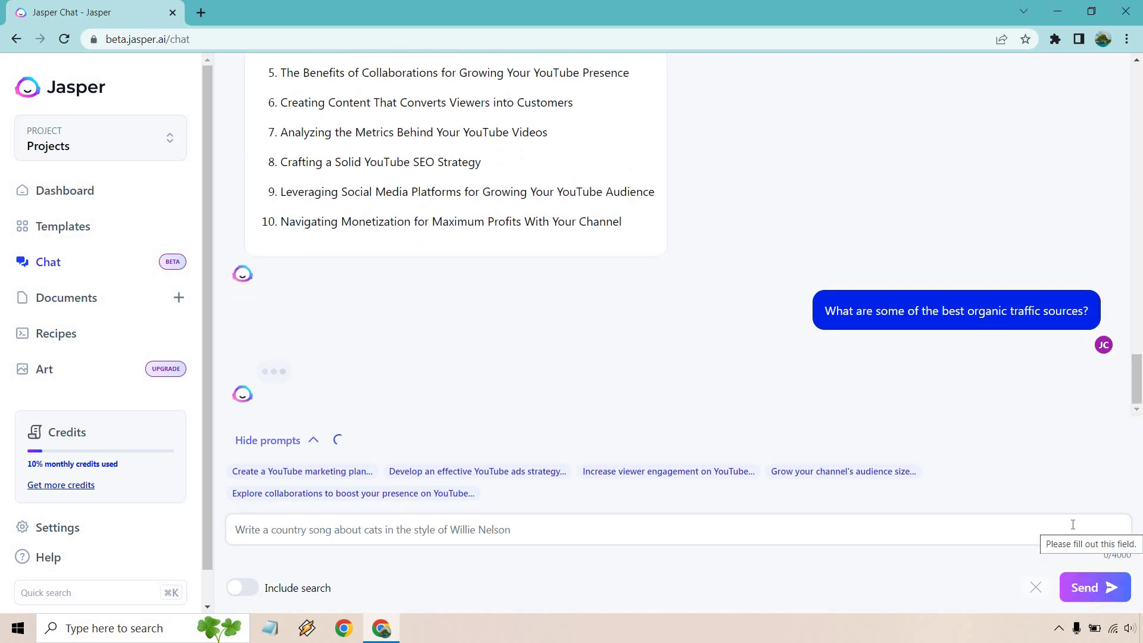
scroll(989, 274, "up", 4)
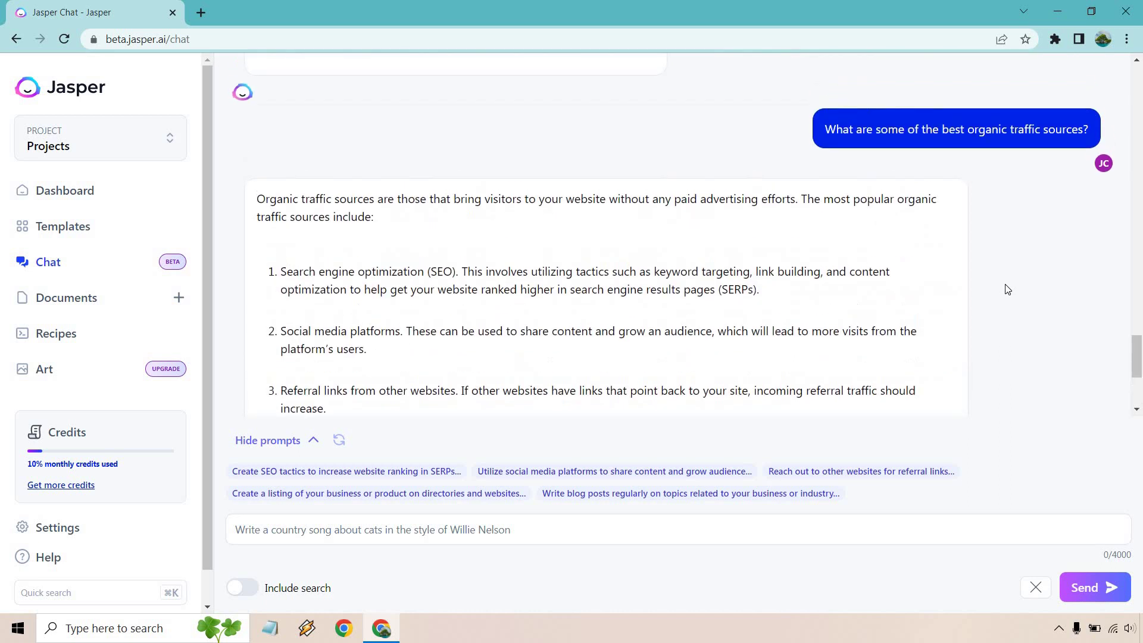
scroll(1007, 289, "down", 1)
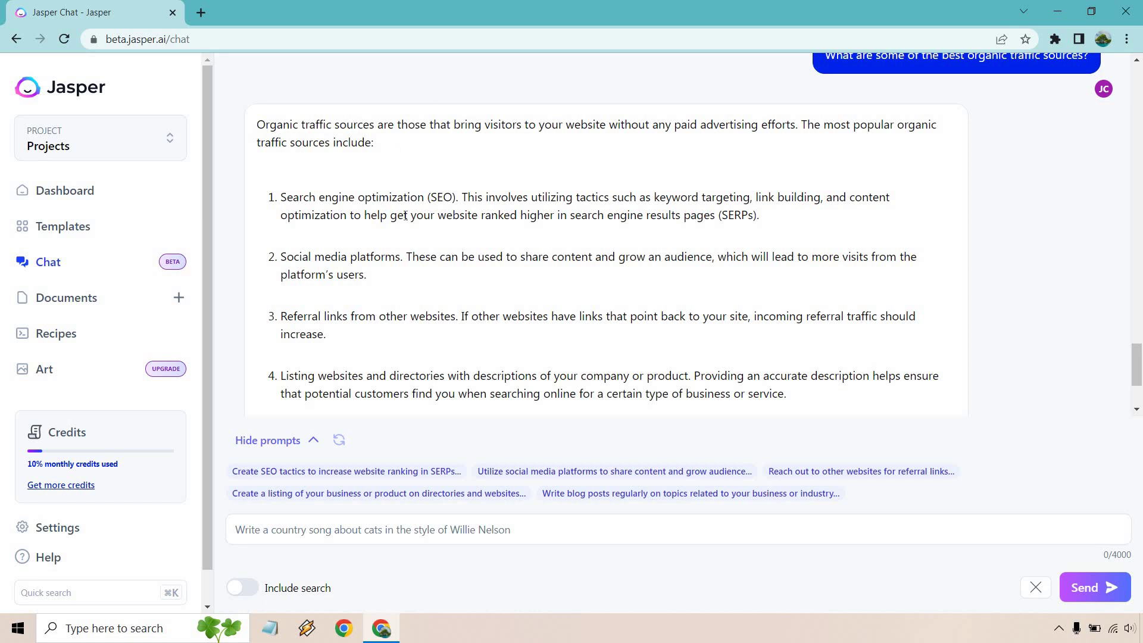
scroll(394, 254, "down", 1)
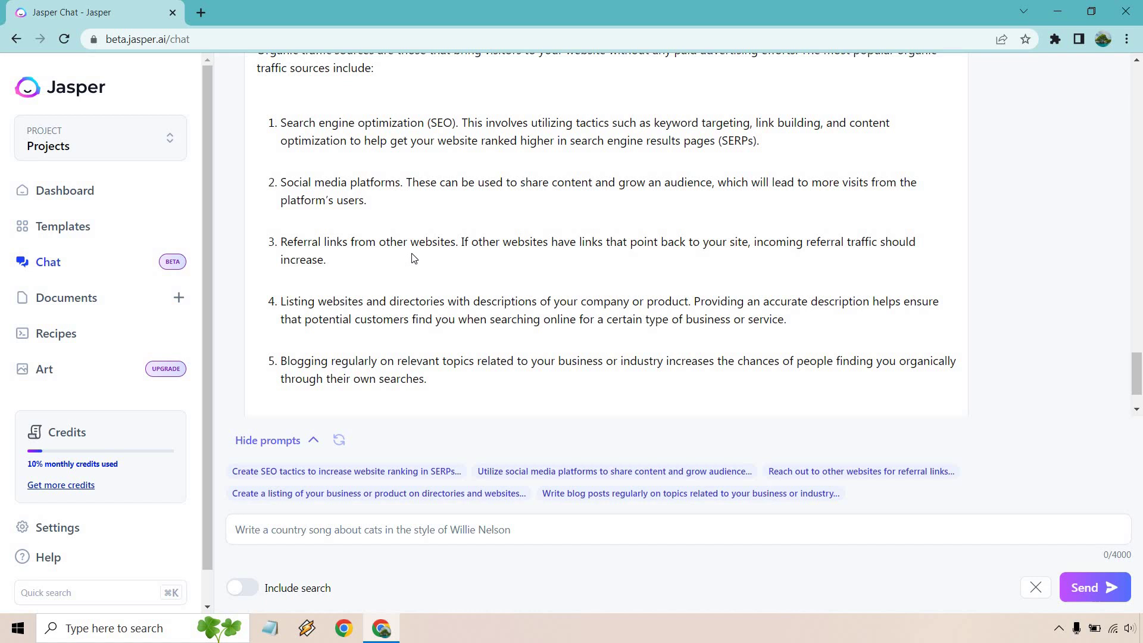
scroll(411, 262, "down", 1)
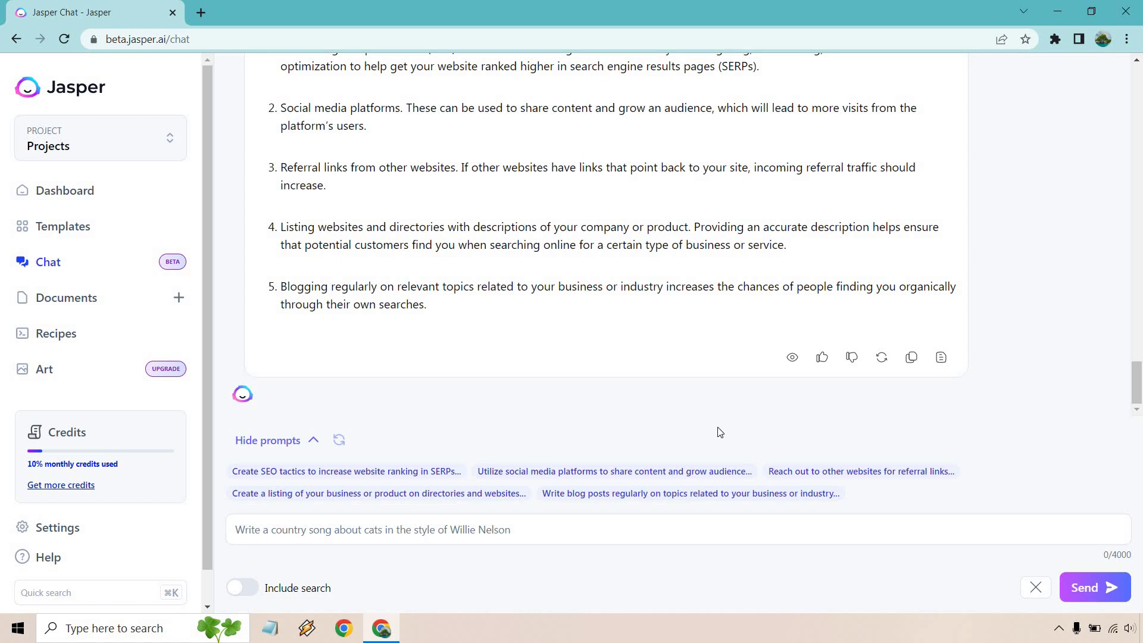
left_click(395, 523)
Send 'What are the benefits of using YouTube for organic marketing?' and read the four benefits
type("What are the benefits of using YouTube for organic marketing?")
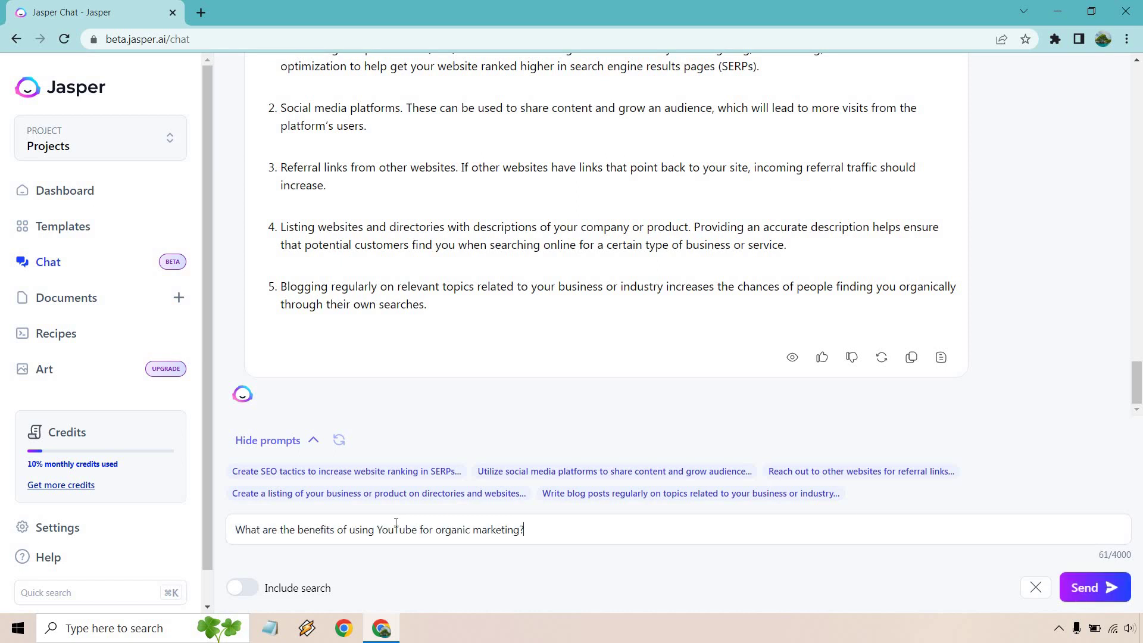
key("Return")
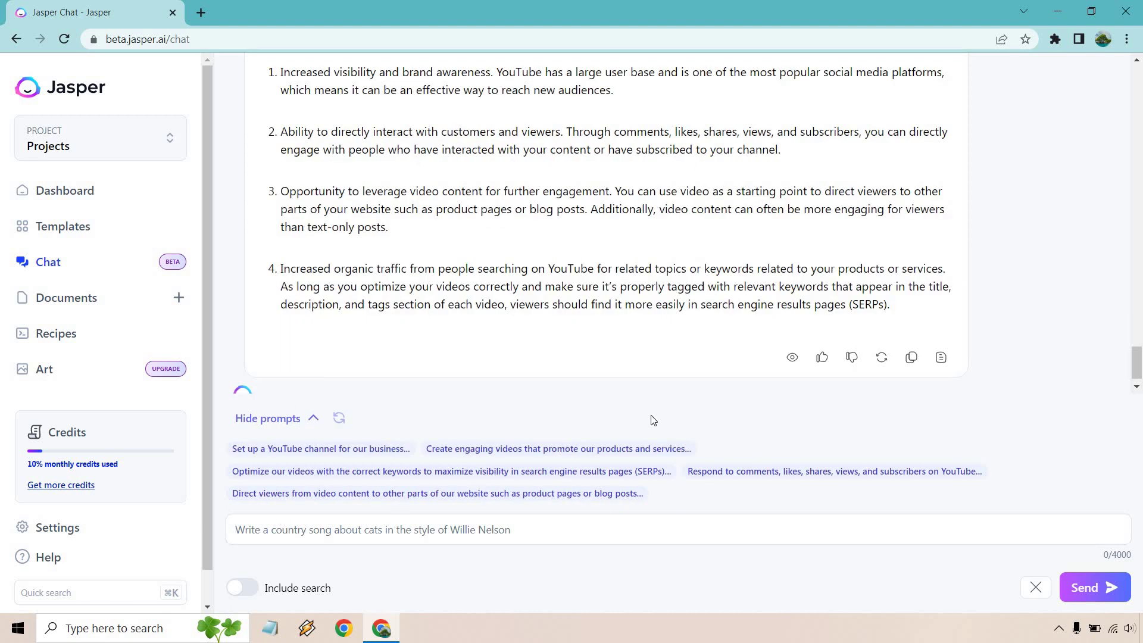
scroll(725, 309, "up", 3)
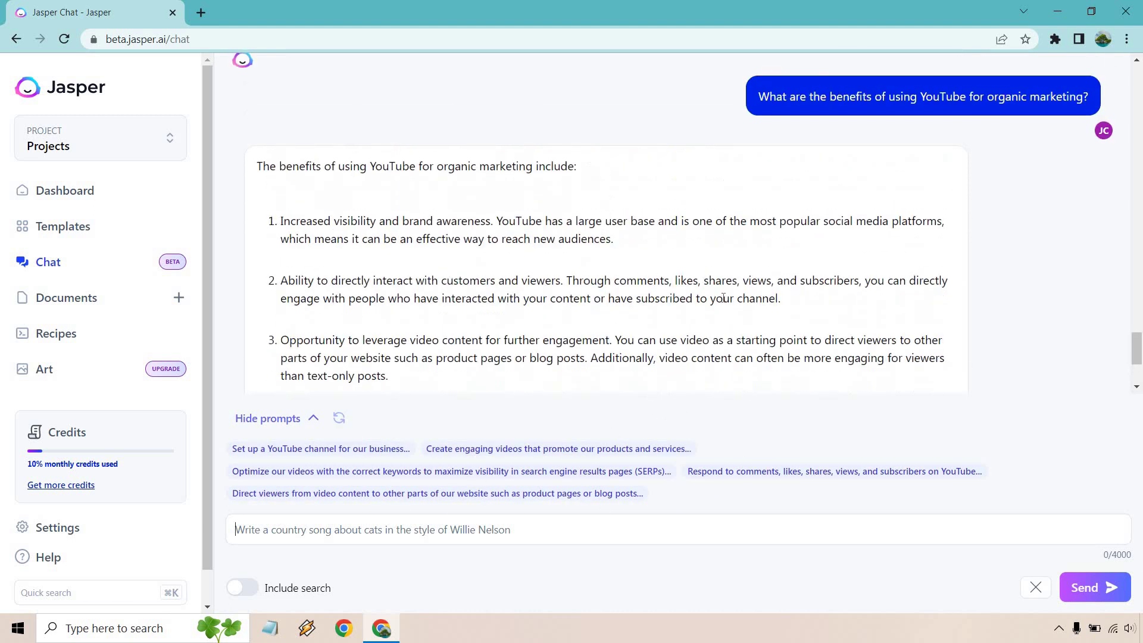
scroll(723, 298, "down", 1)
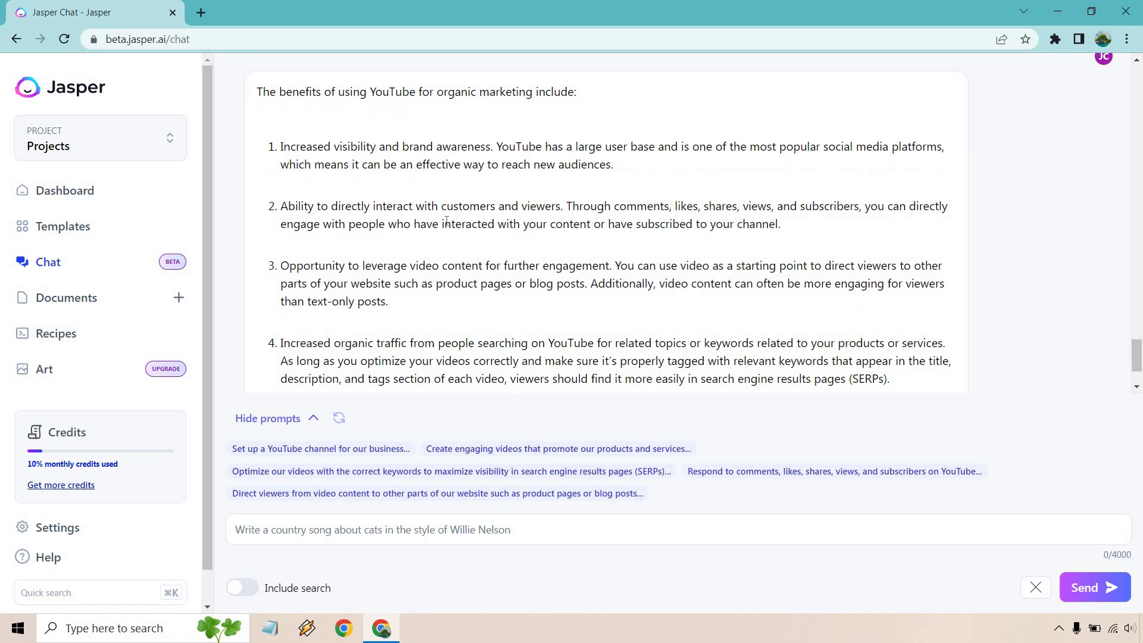
scroll(447, 223, "down", 1)
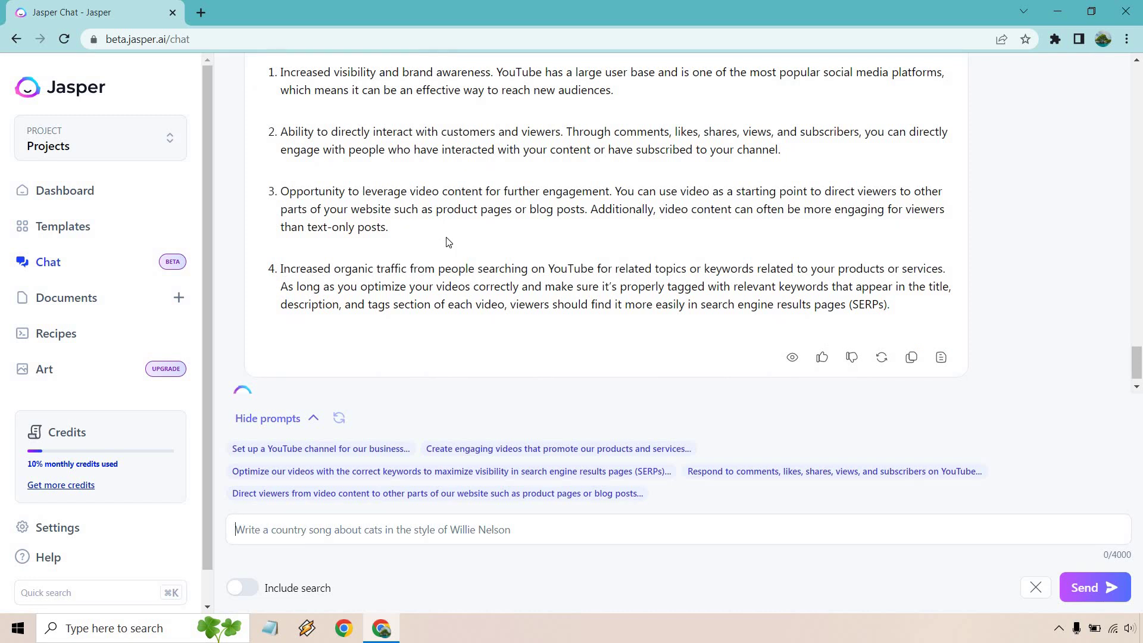
scroll(448, 241, "down", 1)
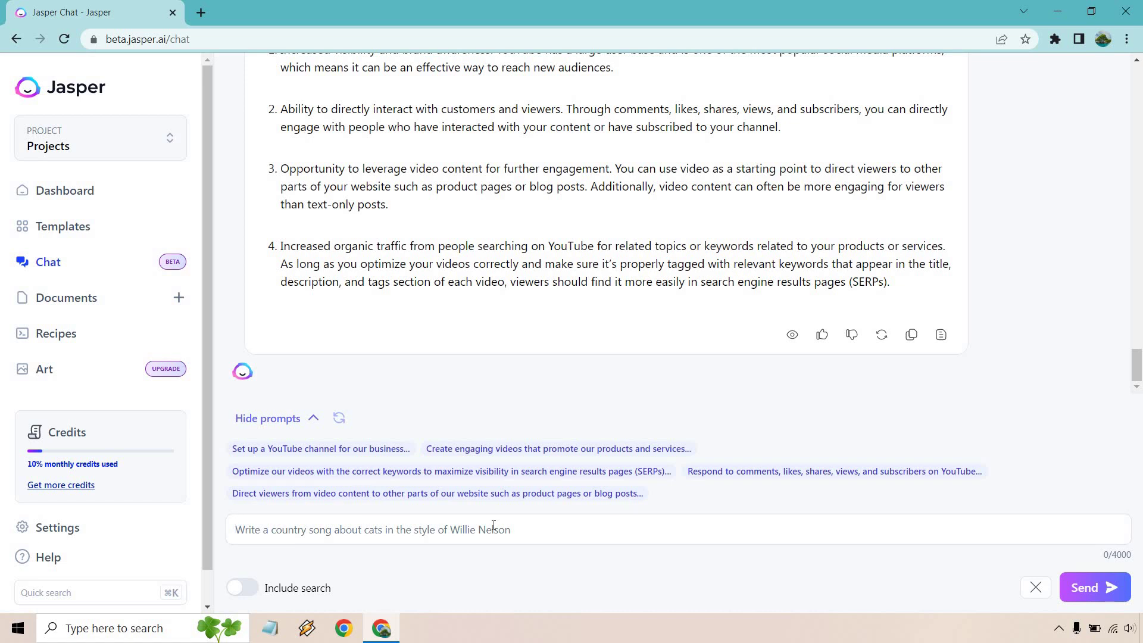
Request 10 YouTube video ideas for an online marketing channel and view the reply
type("Give me 10 ideas of YouTube videos that I can create for my online marketing channel.")
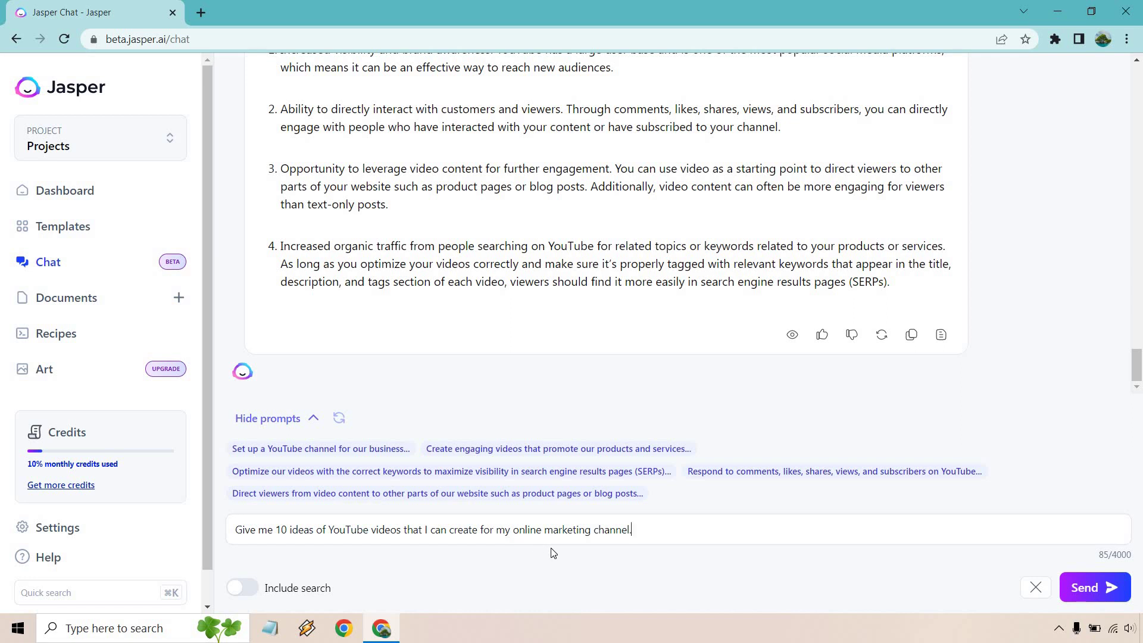
left_click(1075, 597)
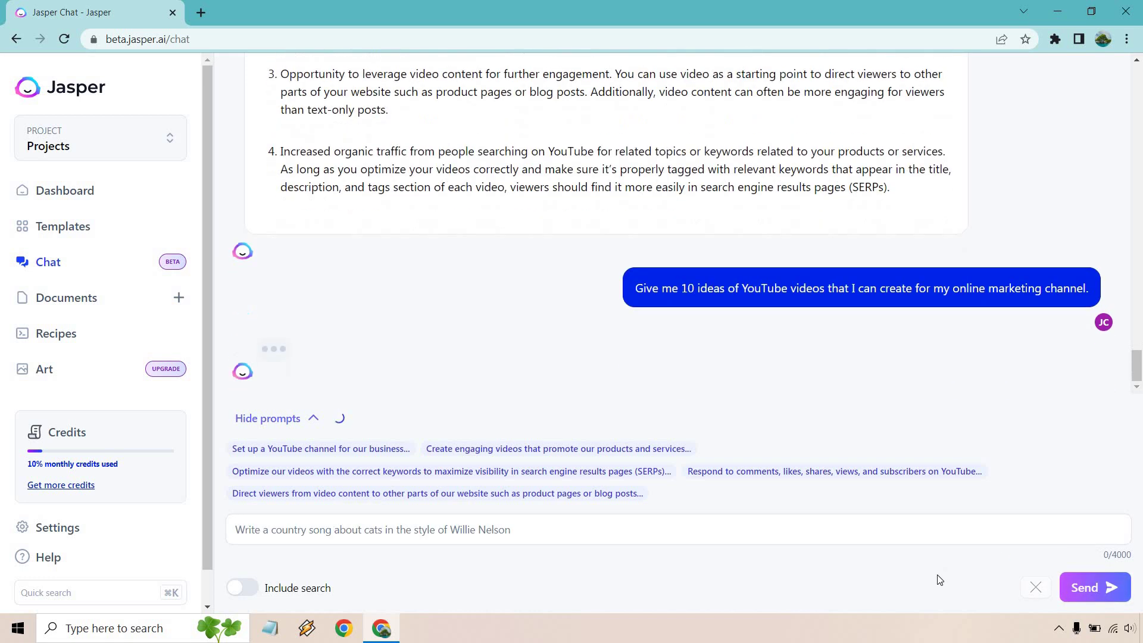
scroll(947, 343, "up", 1)
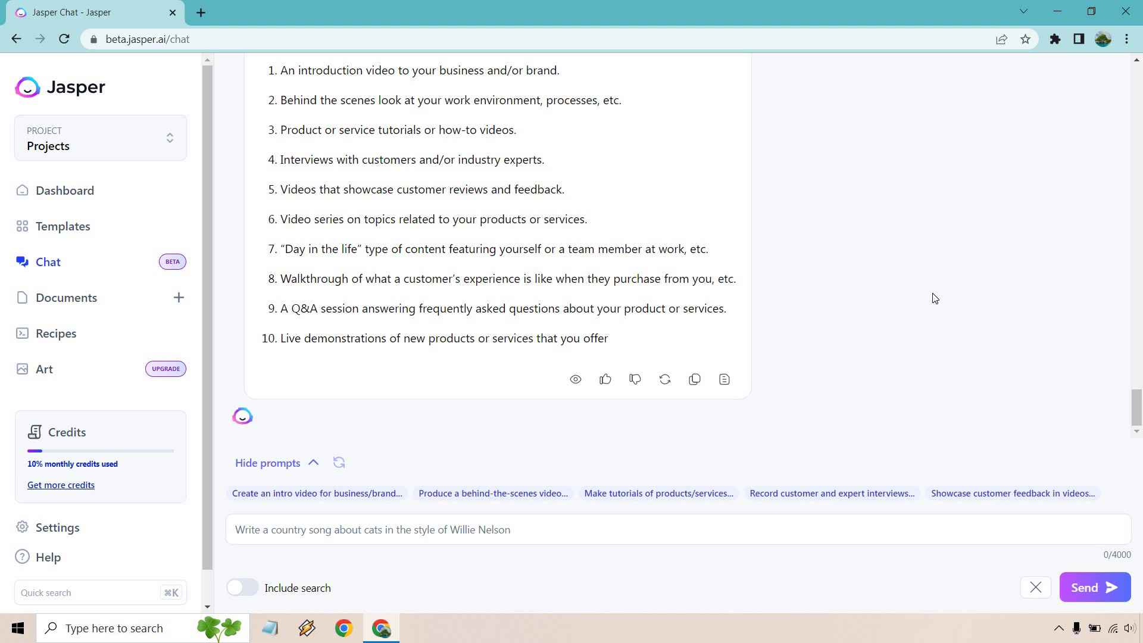
Ask for 10 example YouTube video titles about increasing traffic and review the list
left_click(625, 522)
type("Give me 10 examples titles for a youtube video that talks about ways to increase your traffic.")
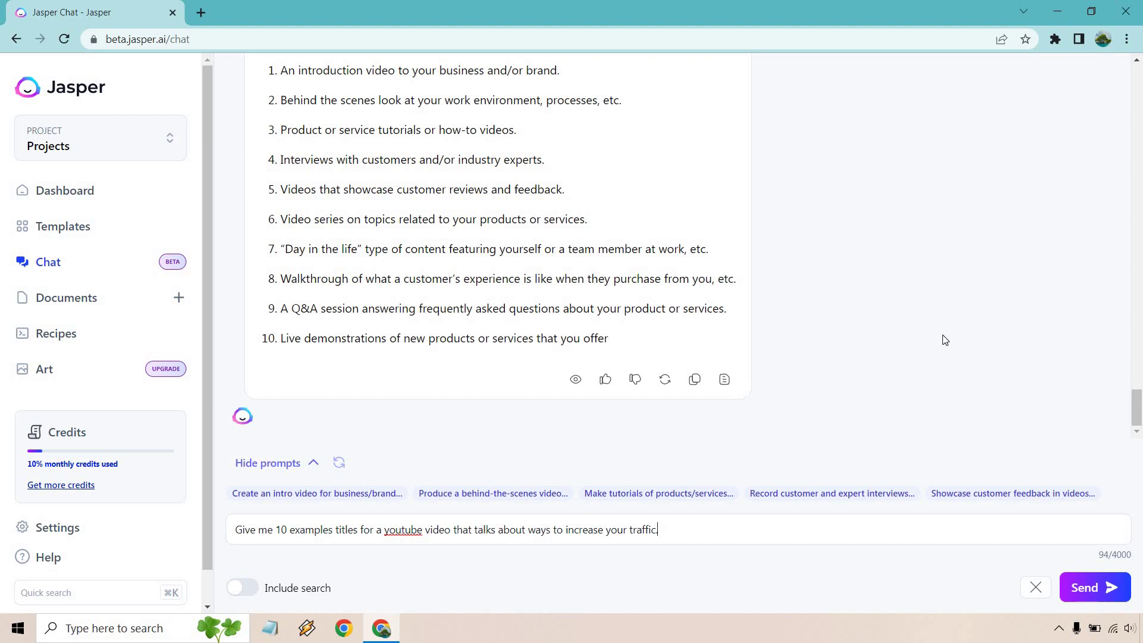
left_click(1080, 582)
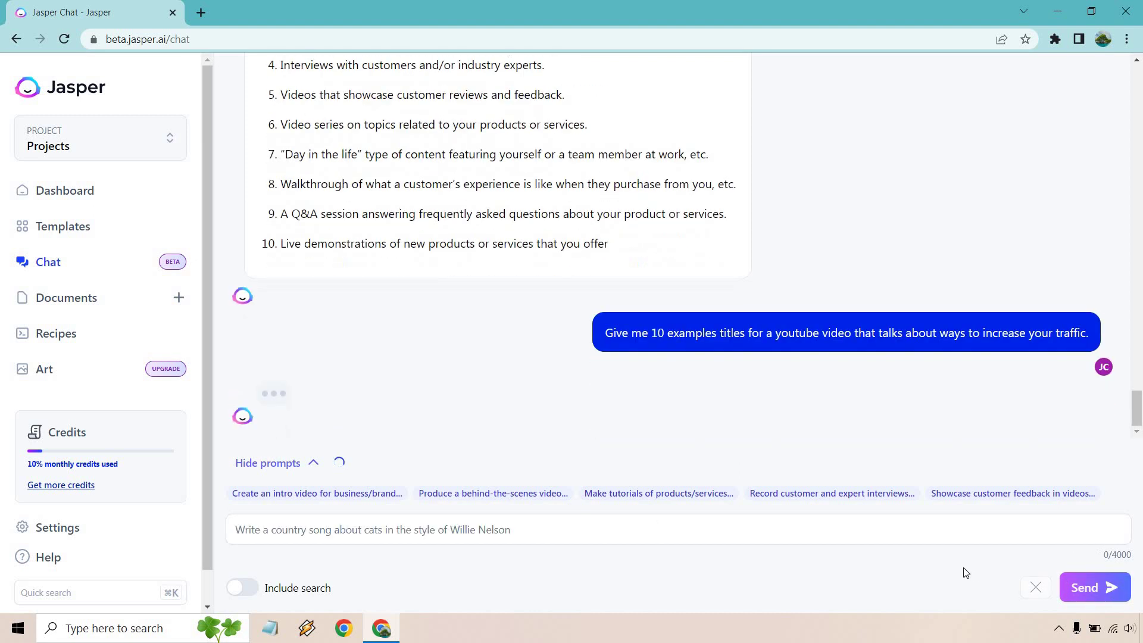
scroll(936, 265, "up", 1)
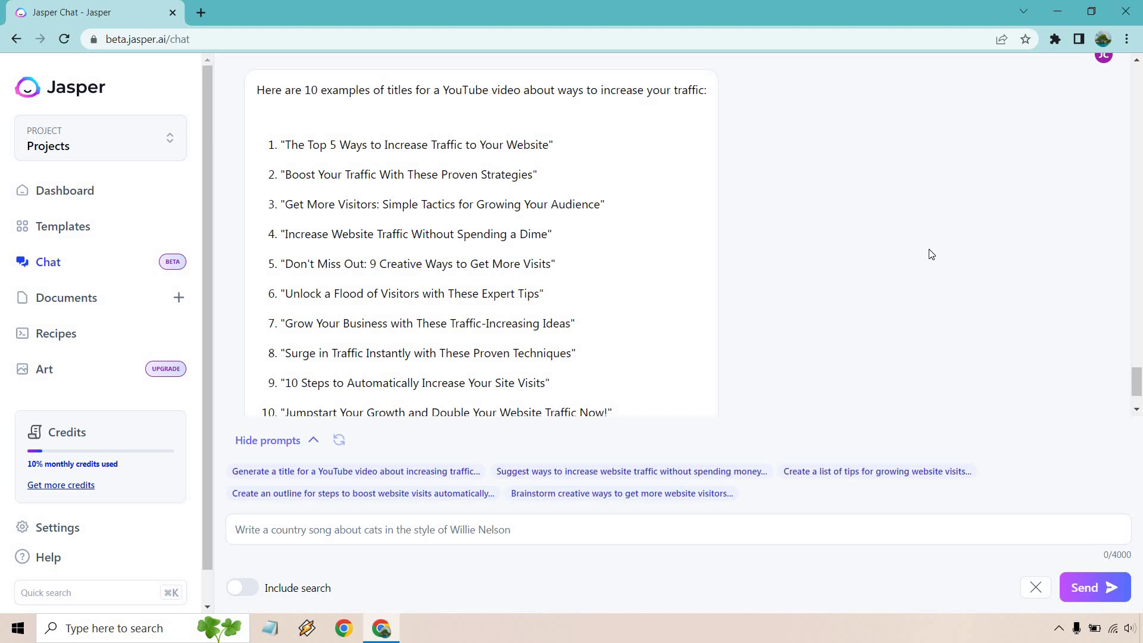
scroll(931, 254, "down", 1)
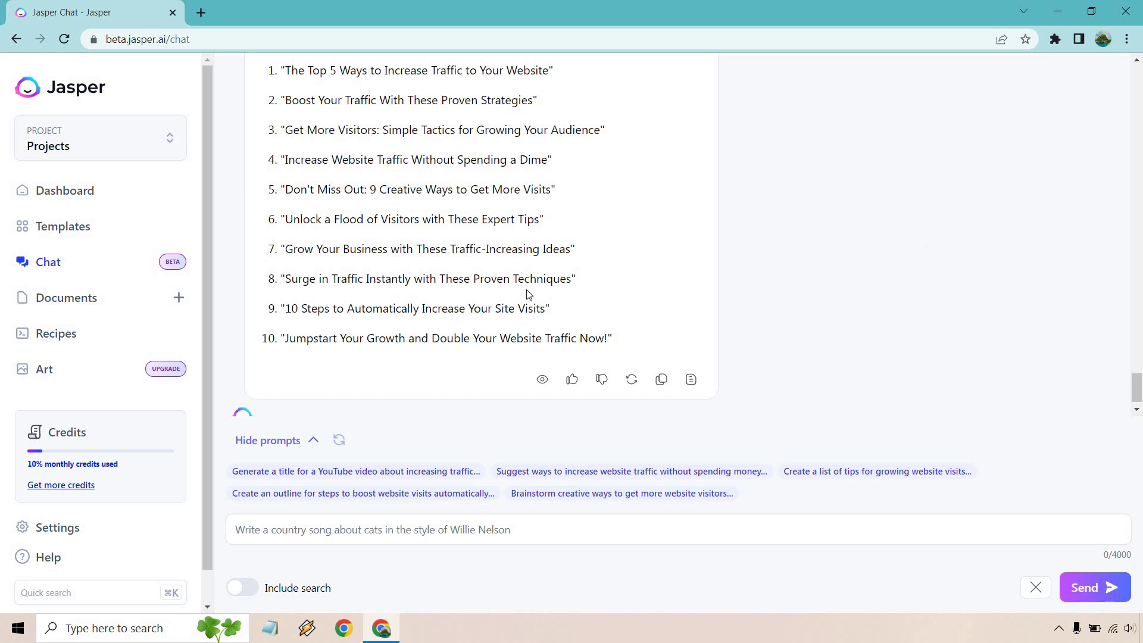
Send the hook and introduction request for '10 Steps to Automatically Increase Your YouTube views'
type("Write a video hook and introduction for a video called: 10 Steps to Automatically Increase Your YouTube views.")
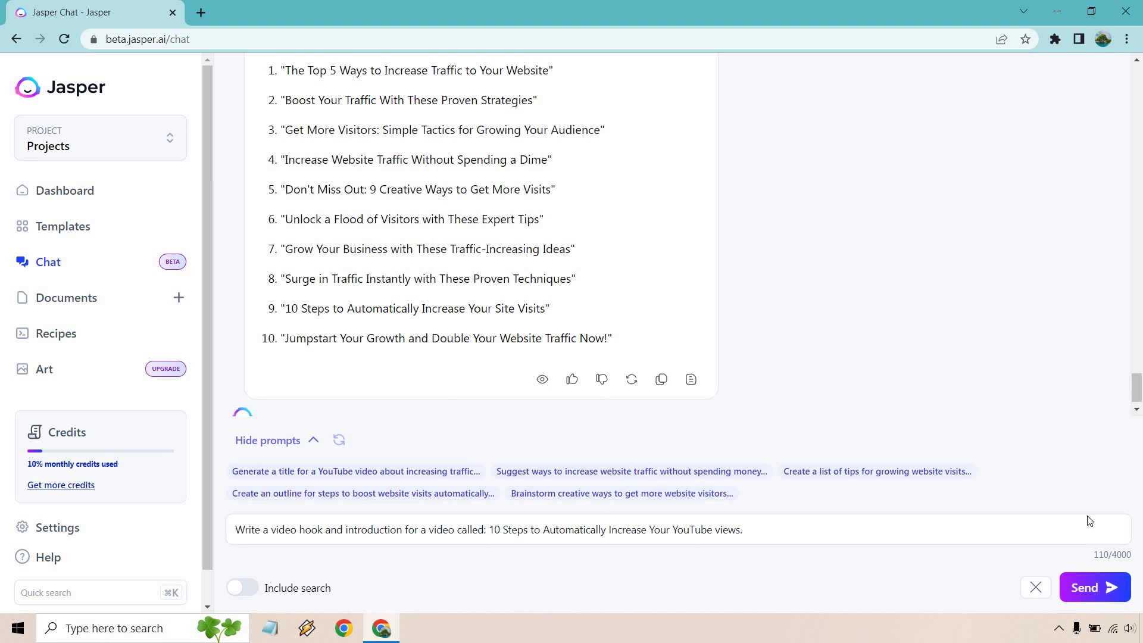
left_click(1114, 591)
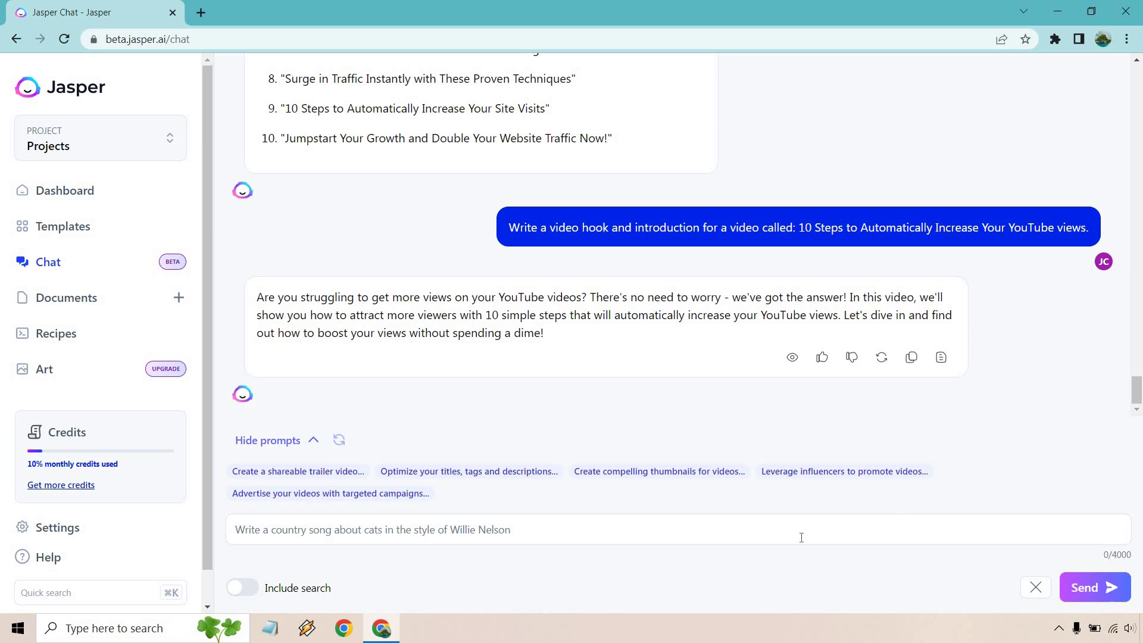
Request an outline for the video '10 Steps to Automatically Increase Your YouTube views'
left_click(530, 529)
type("Write me an outline for a video called: 10 Steps to Automatically Increase Your YouTube Views.")
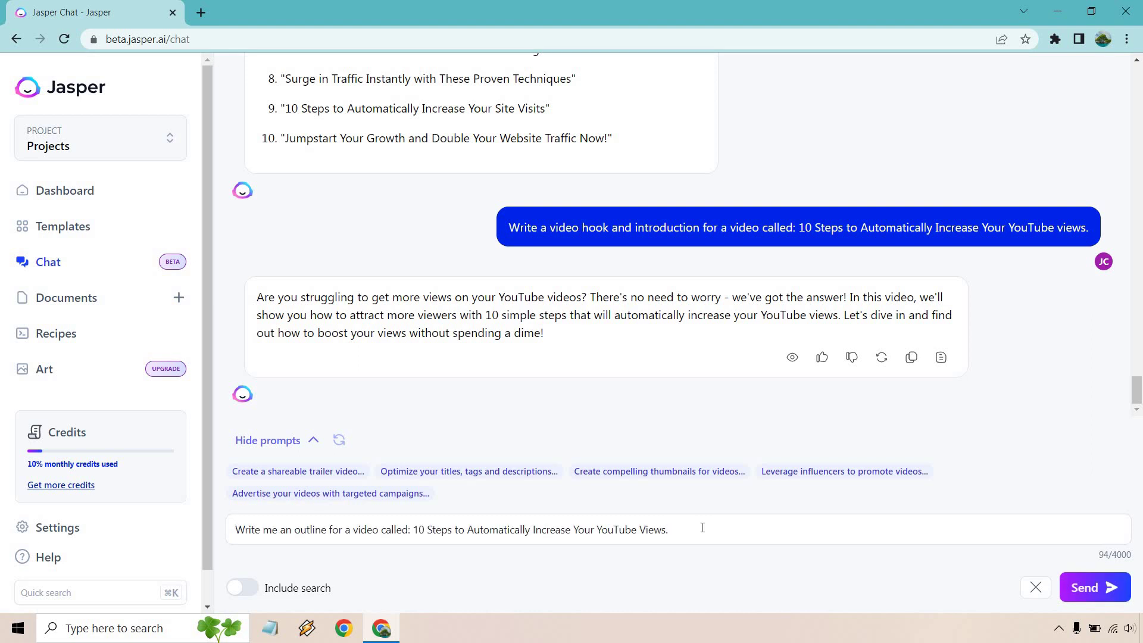
left_click(1081, 585)
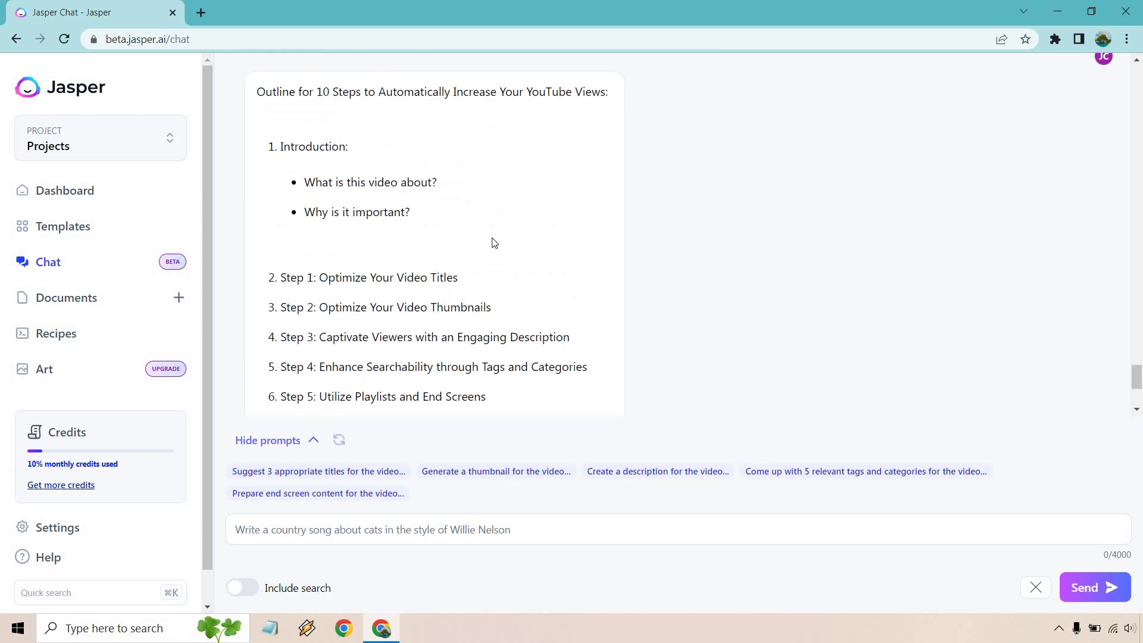
scroll(497, 241, "down", 1)
Draft 'Write a paragraph about how you can Optimize Your Video Thumbnails for more views.'
left_click_drag(492, 234, 319, 234)
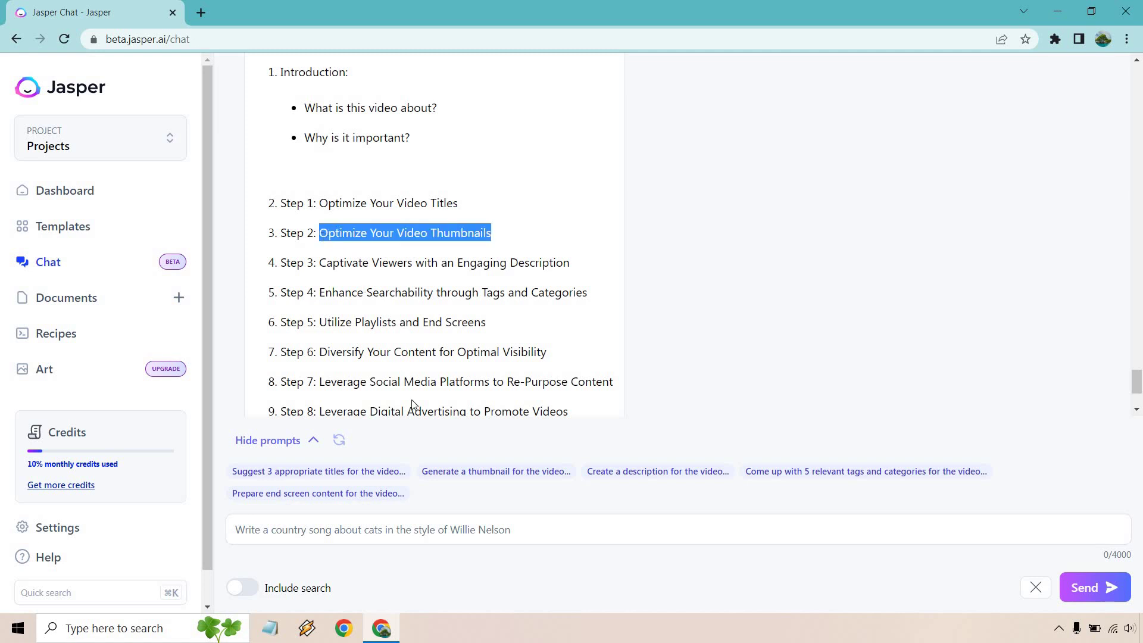
left_click(467, 528)
type("Write a paragraph about how you can Optimize Your Video Thumbnails for more views.")
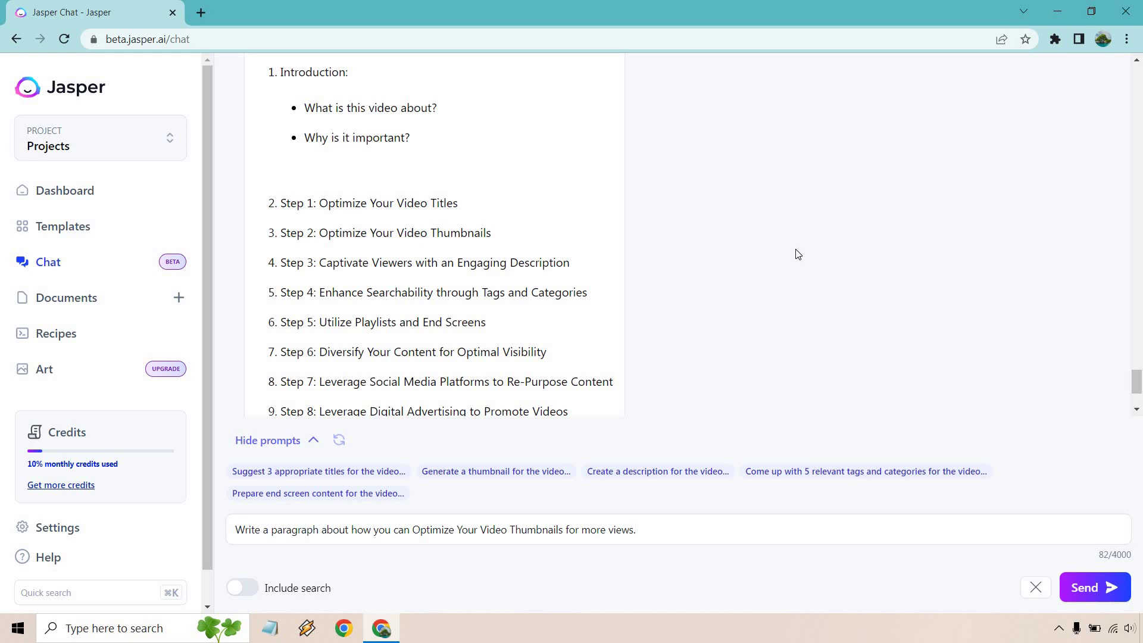
scroll(797, 254, "down", 3)
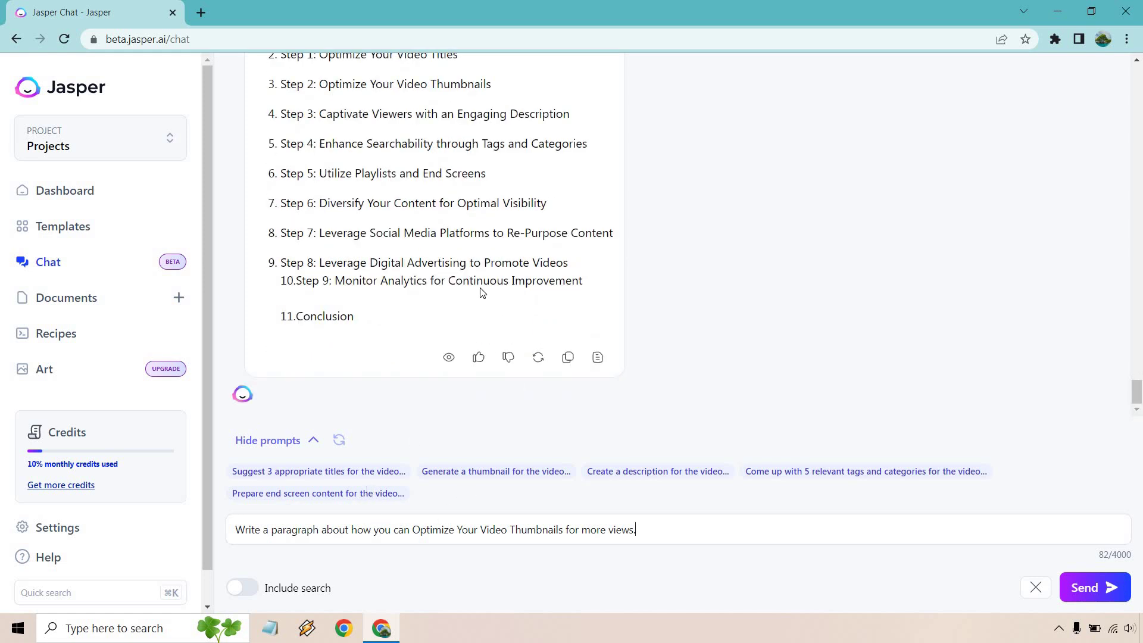
scroll(277, 175, "up", 1)
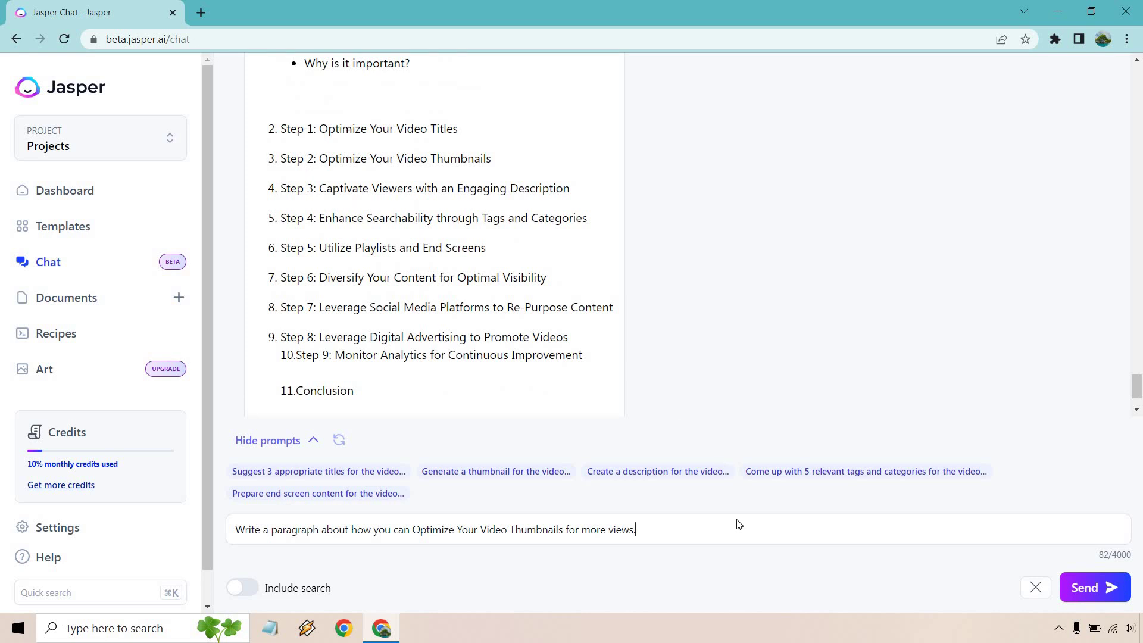
scroll(776, 356, "down", 1)
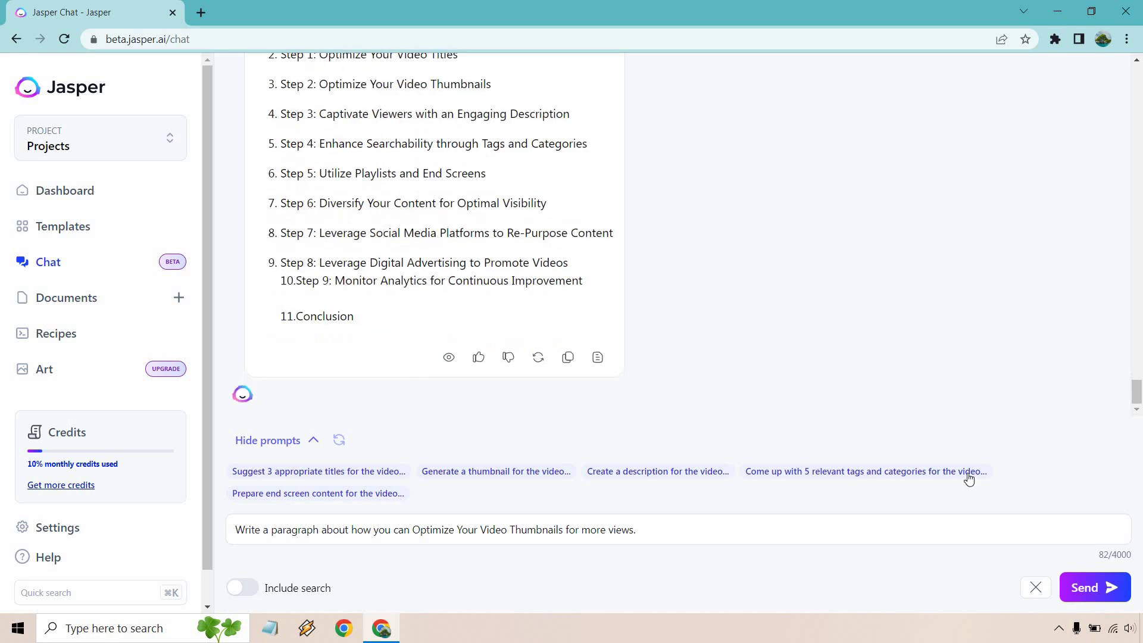
Send the thumbnail paragraph request, then switch on Include search for Google data
left_click(1074, 583)
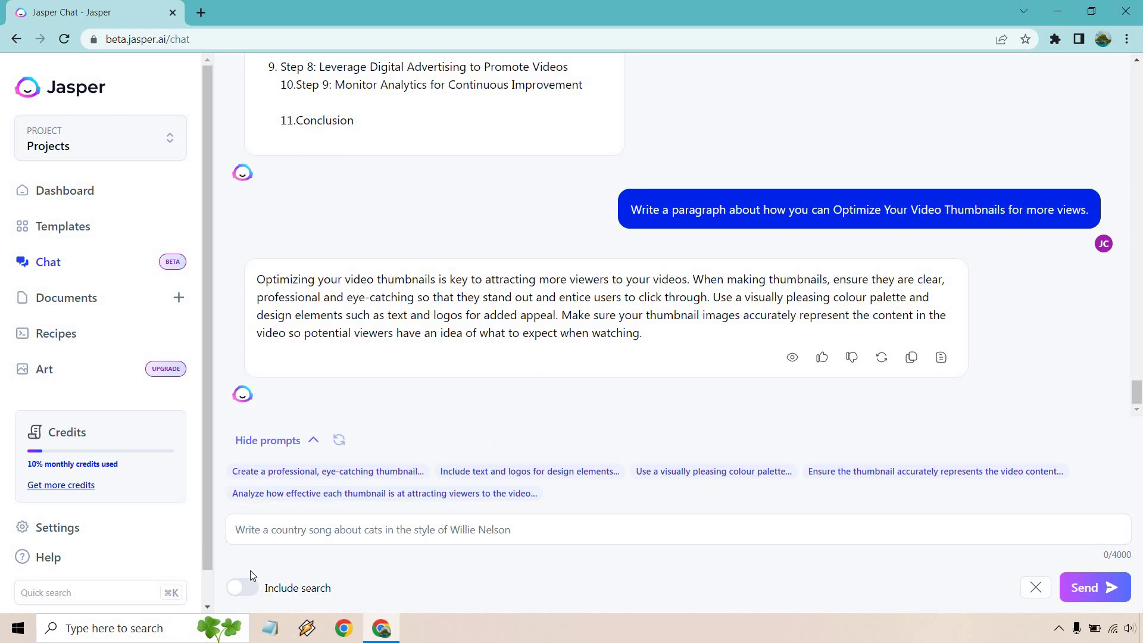
left_click(243, 588)
Resend the thumbnail paragraph request with search on, getting an answer citing three sources
mouse_move(731, 203)
left_click_drag(629, 209, 1093, 212)
key("ctrl+c")
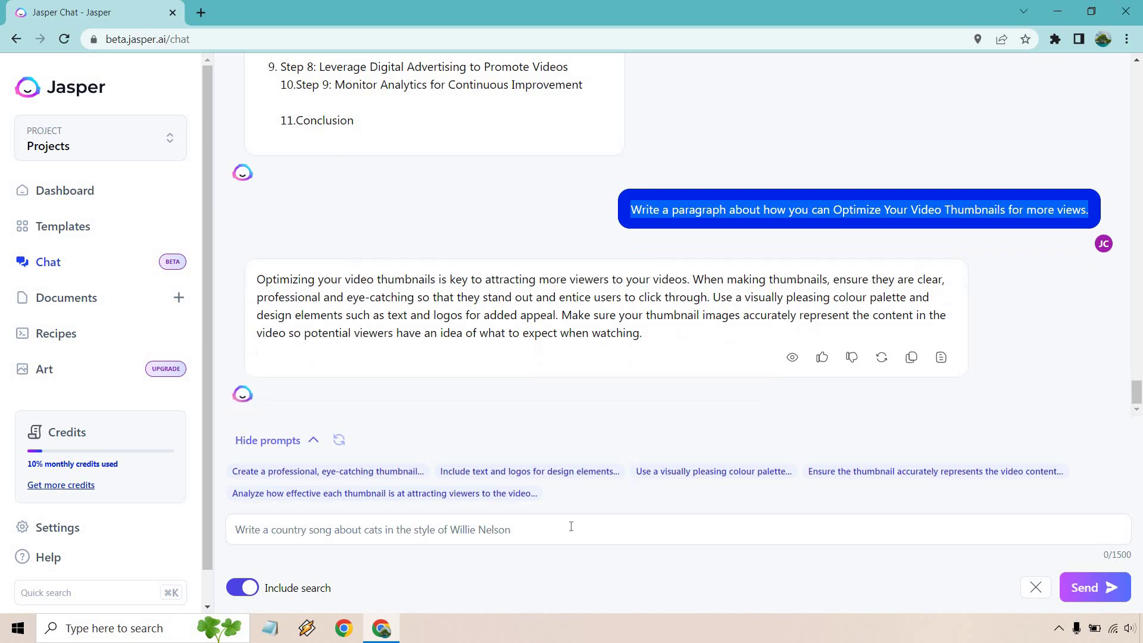
left_click(570, 529)
key("ctrl+v")
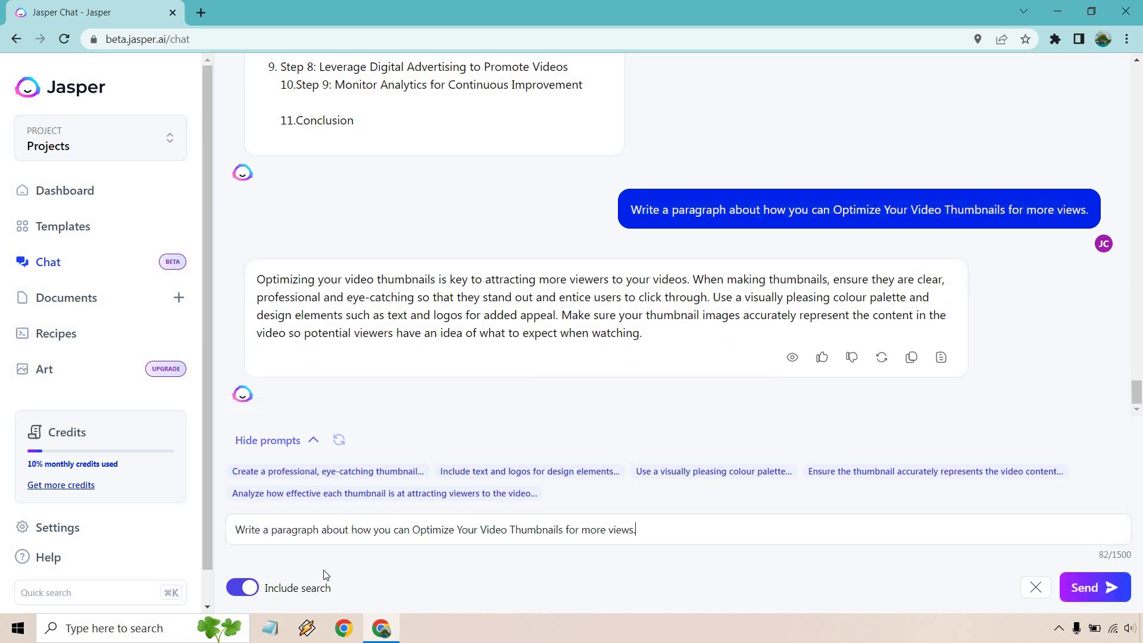
left_click(1093, 586)
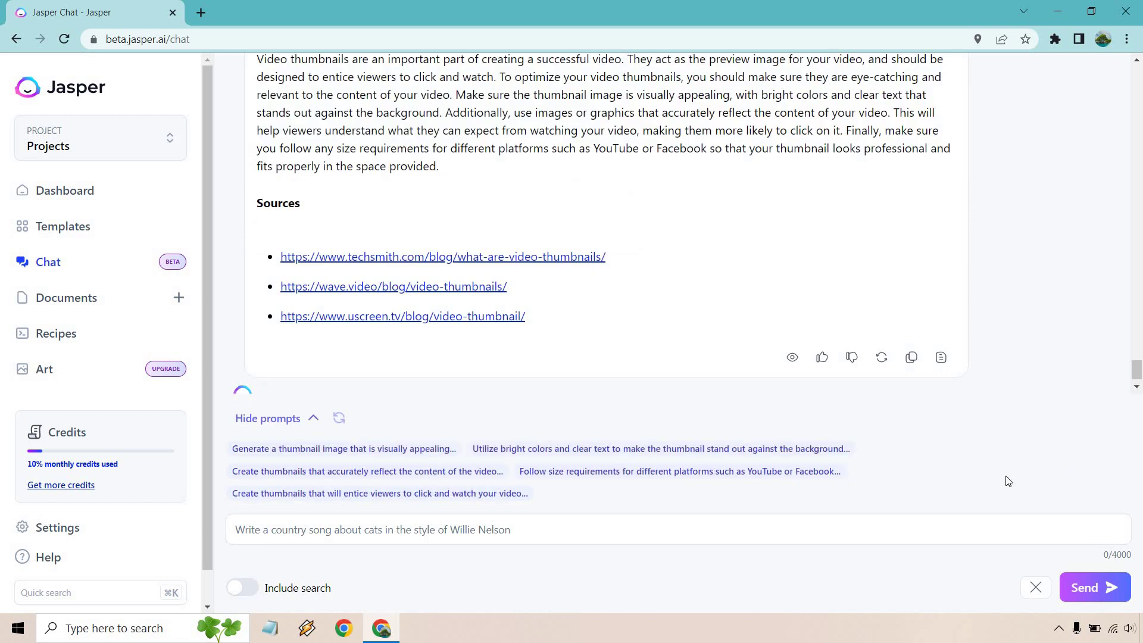
scroll(1045, 389, "up", 1)
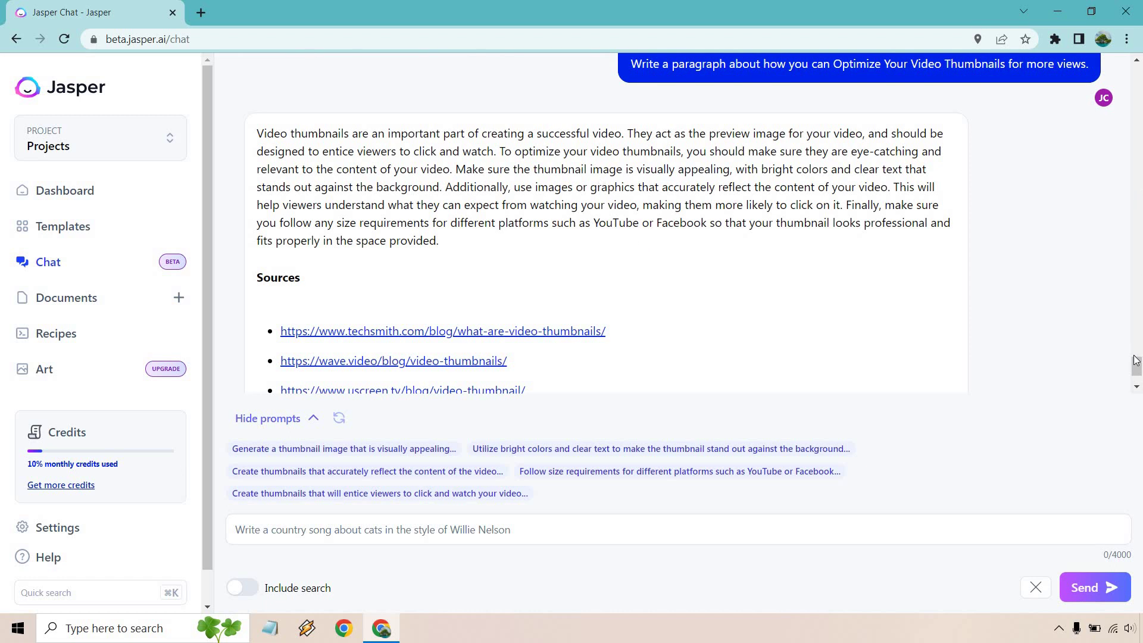
scroll(1138, 369, "down", 1)
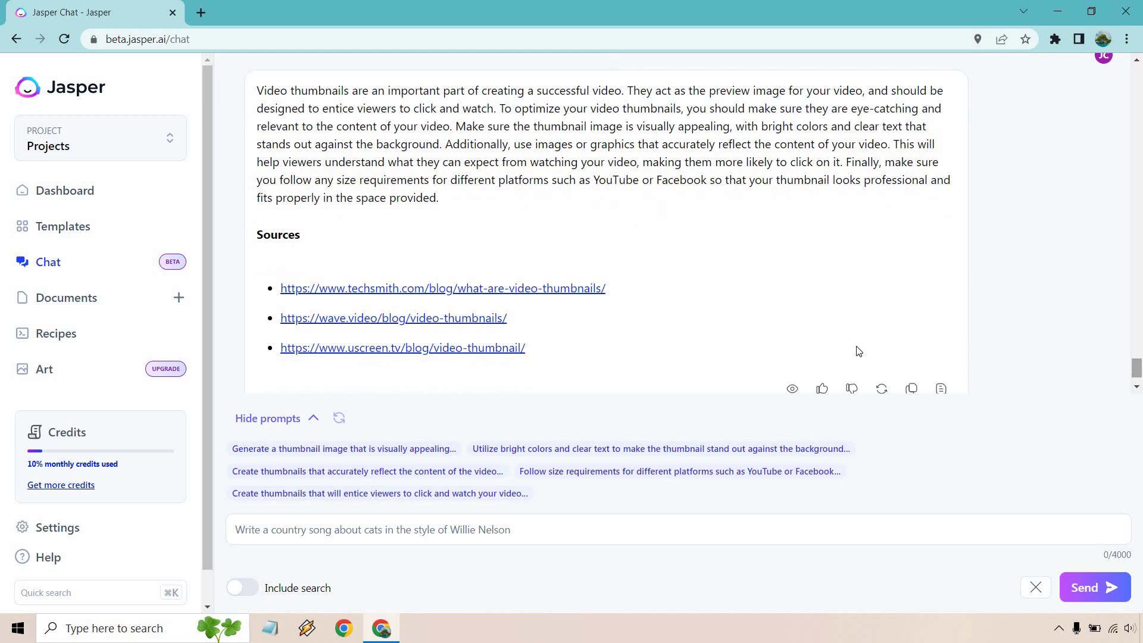